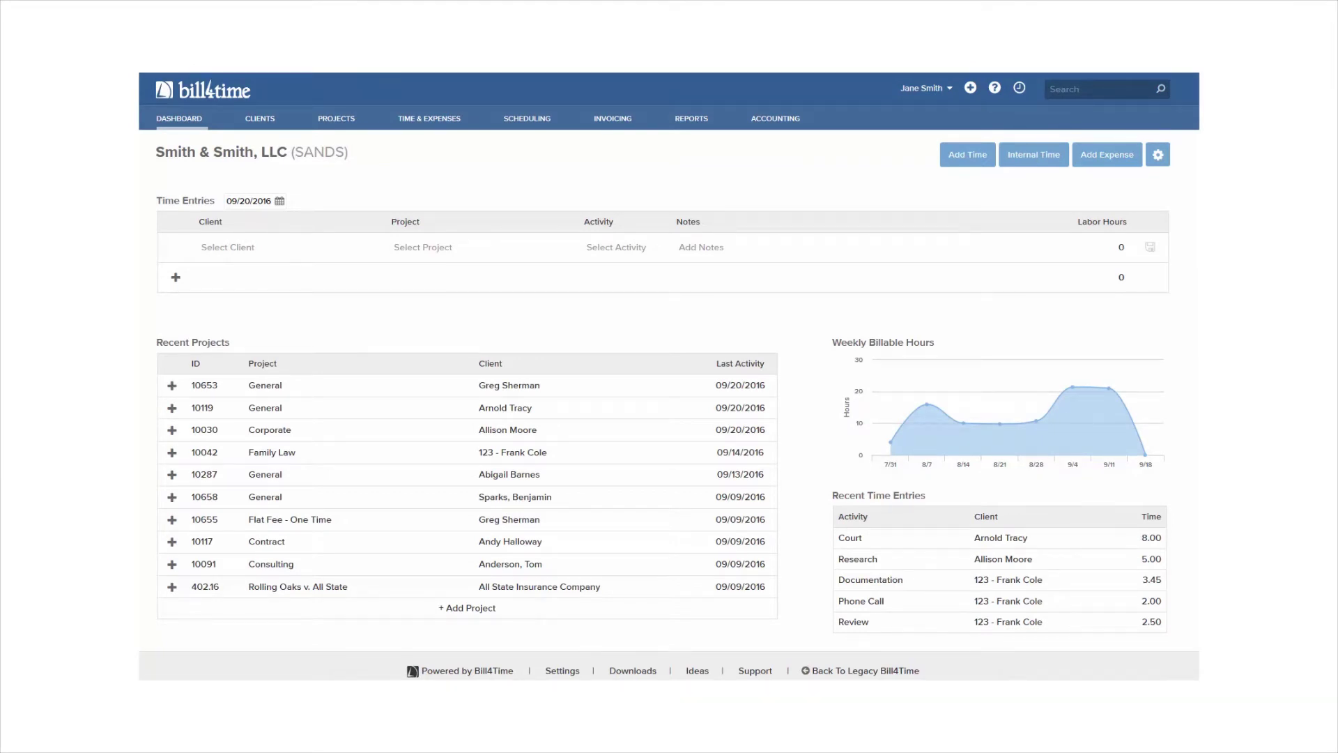
Step: Go to Invoicing and begin a new invoice
click(627, 120)
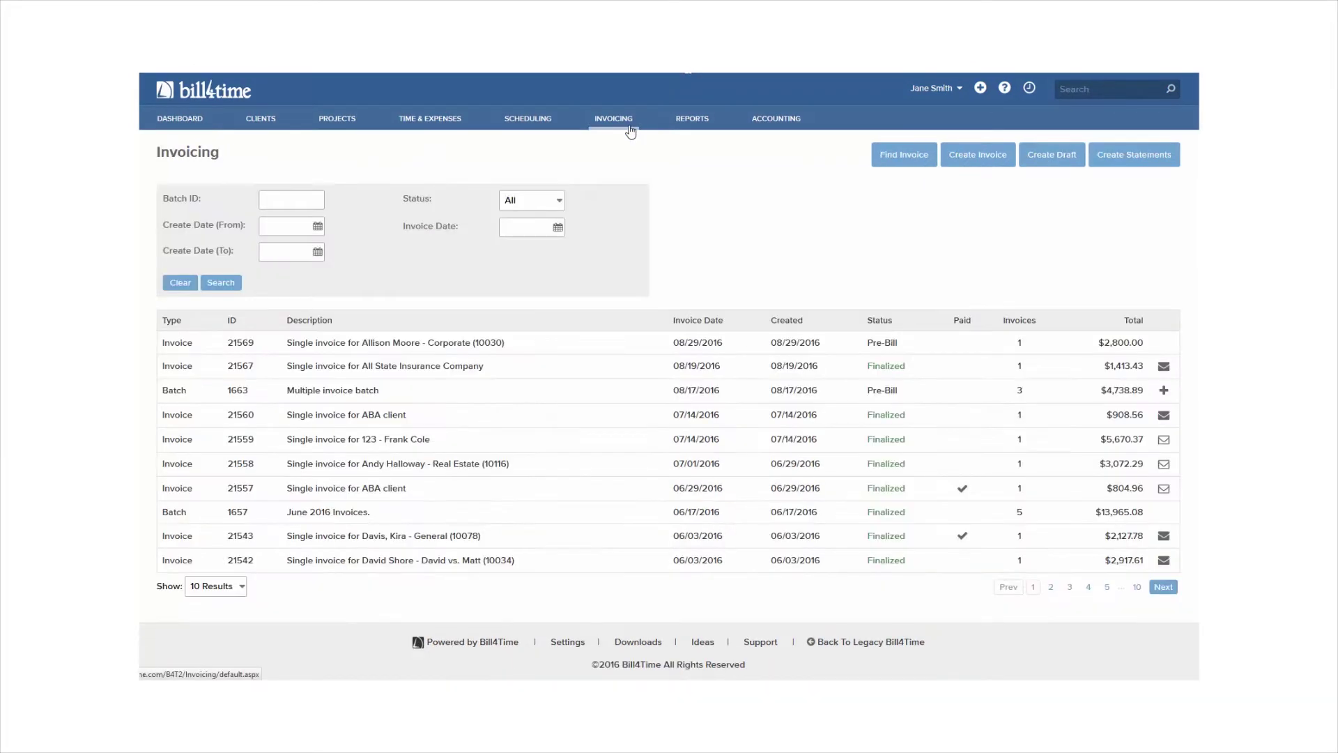
click(990, 159)
Step: Bill from 07/01/2016 for the client's three matters, excluding the General matter's hours
click(870, 235)
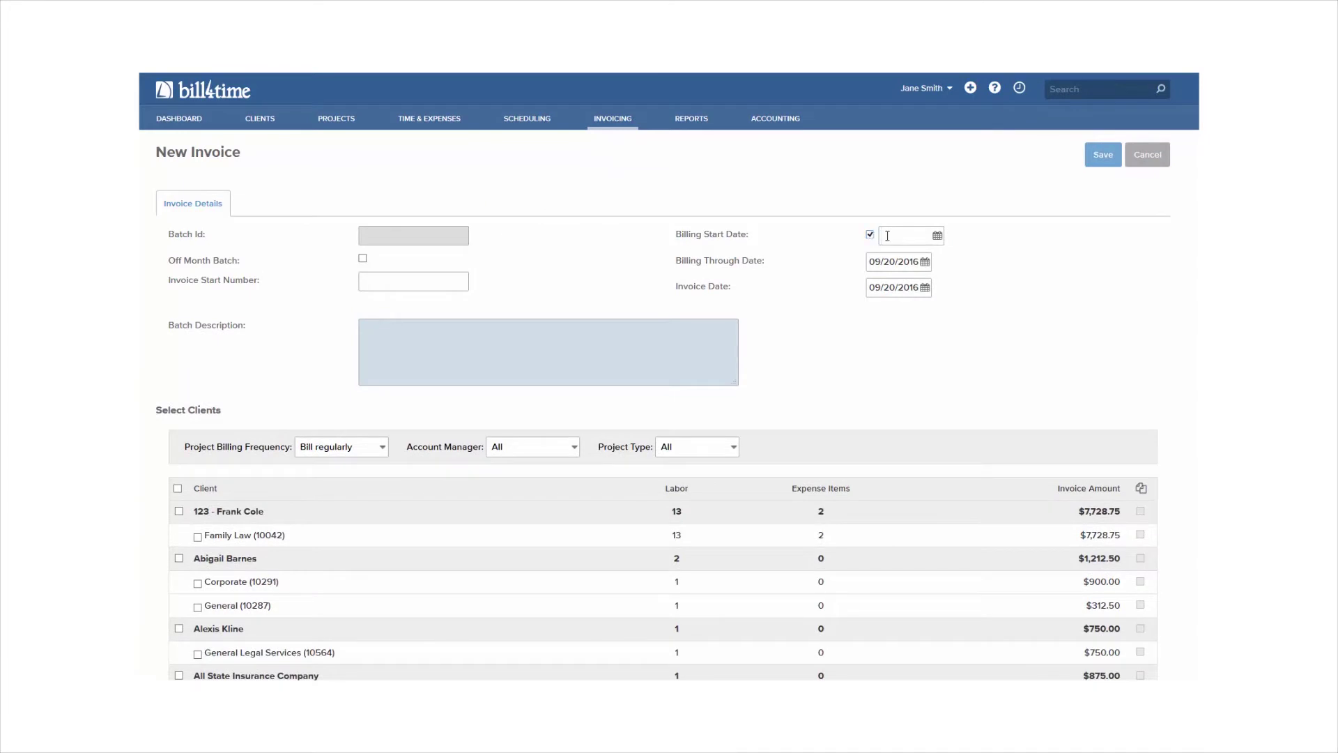
click(982, 304)
scroll(911, 284, down, 5)
scroll(173, 407, down, 8)
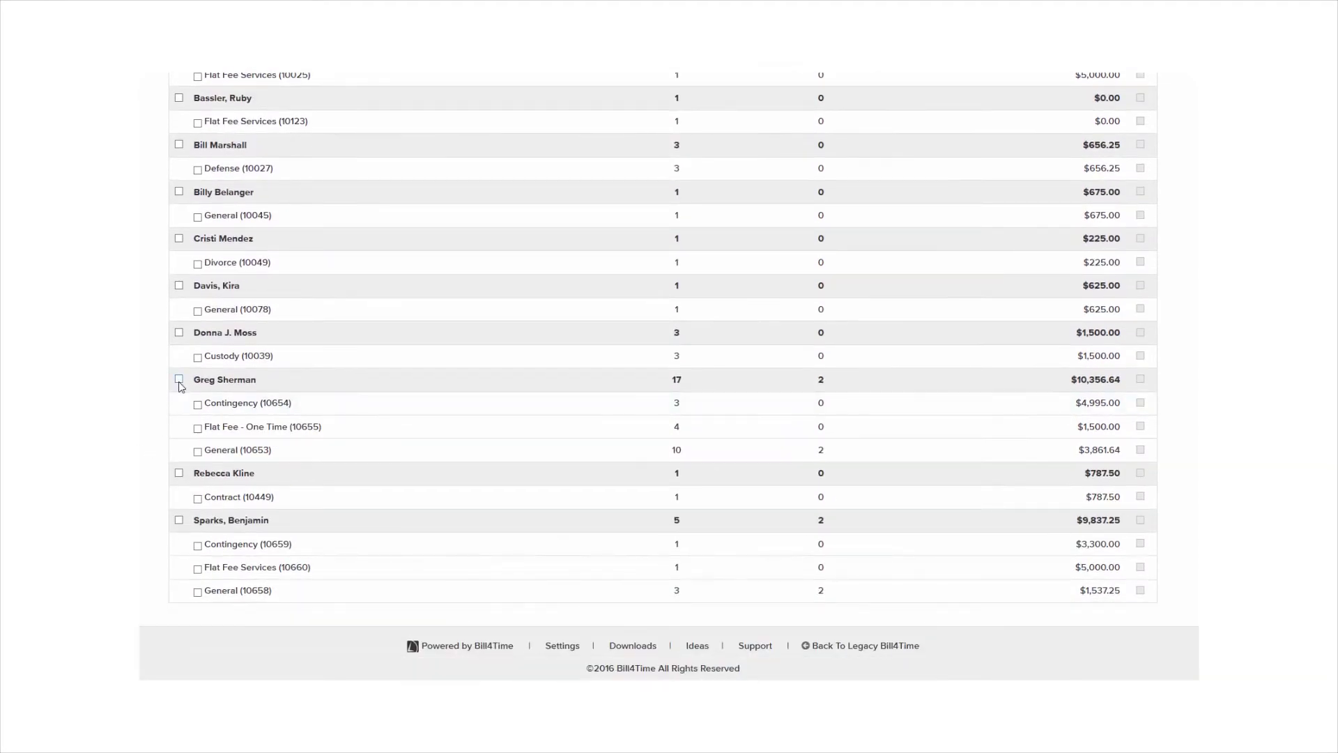
click(180, 379)
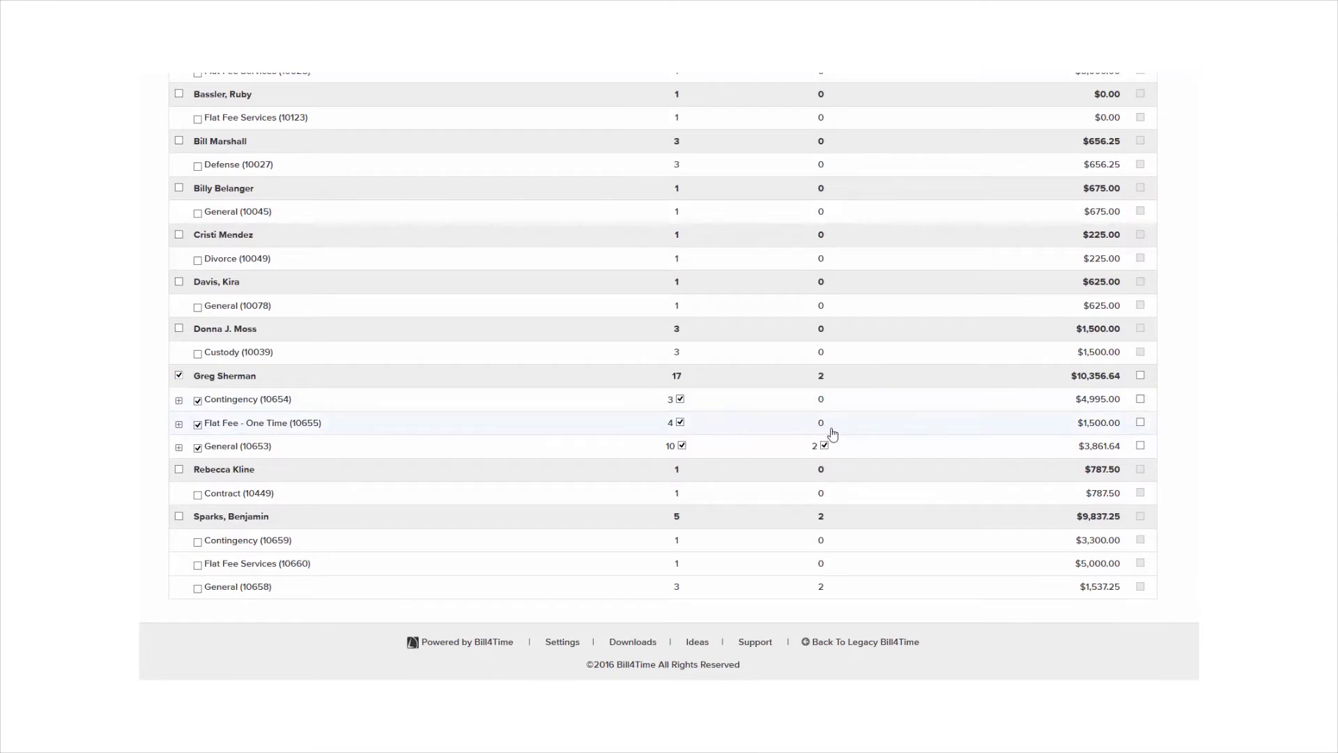
click(682, 447)
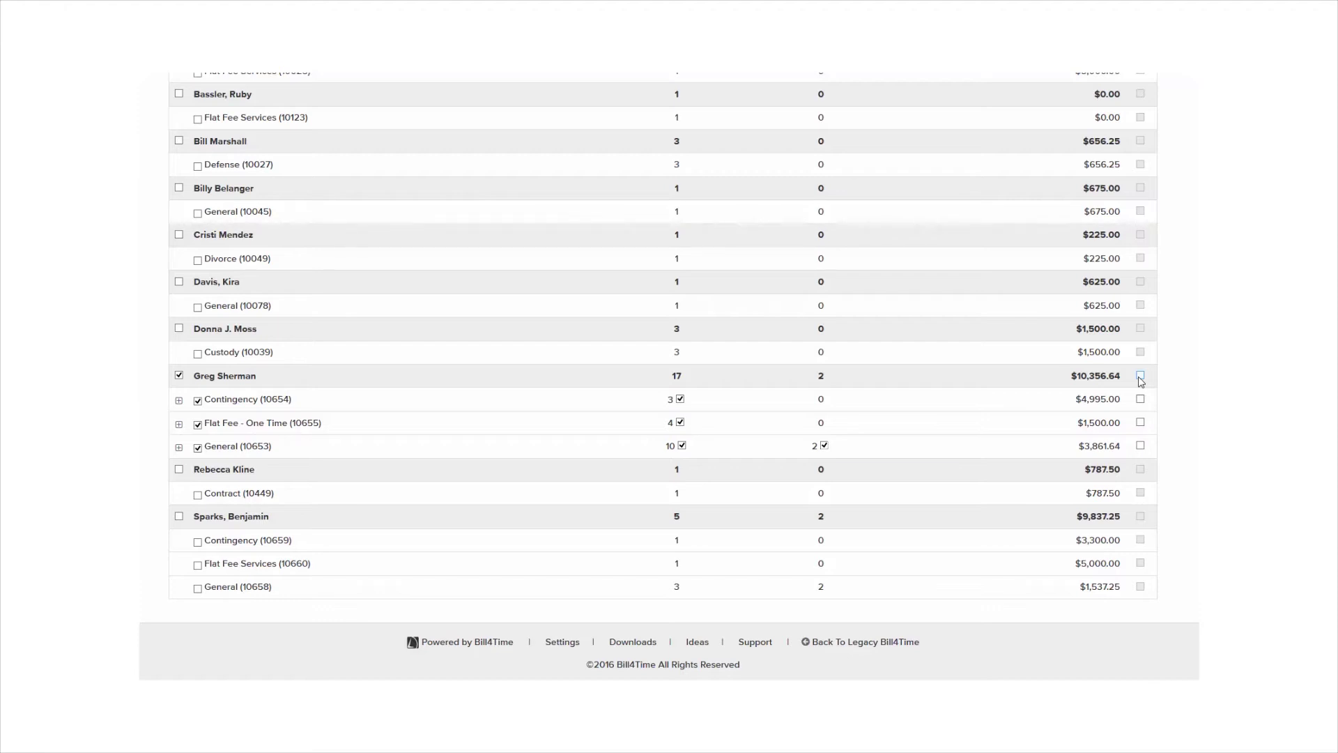
Step: Save the new invoice as a Pre-Bill
scroll(1141, 381, up, 15)
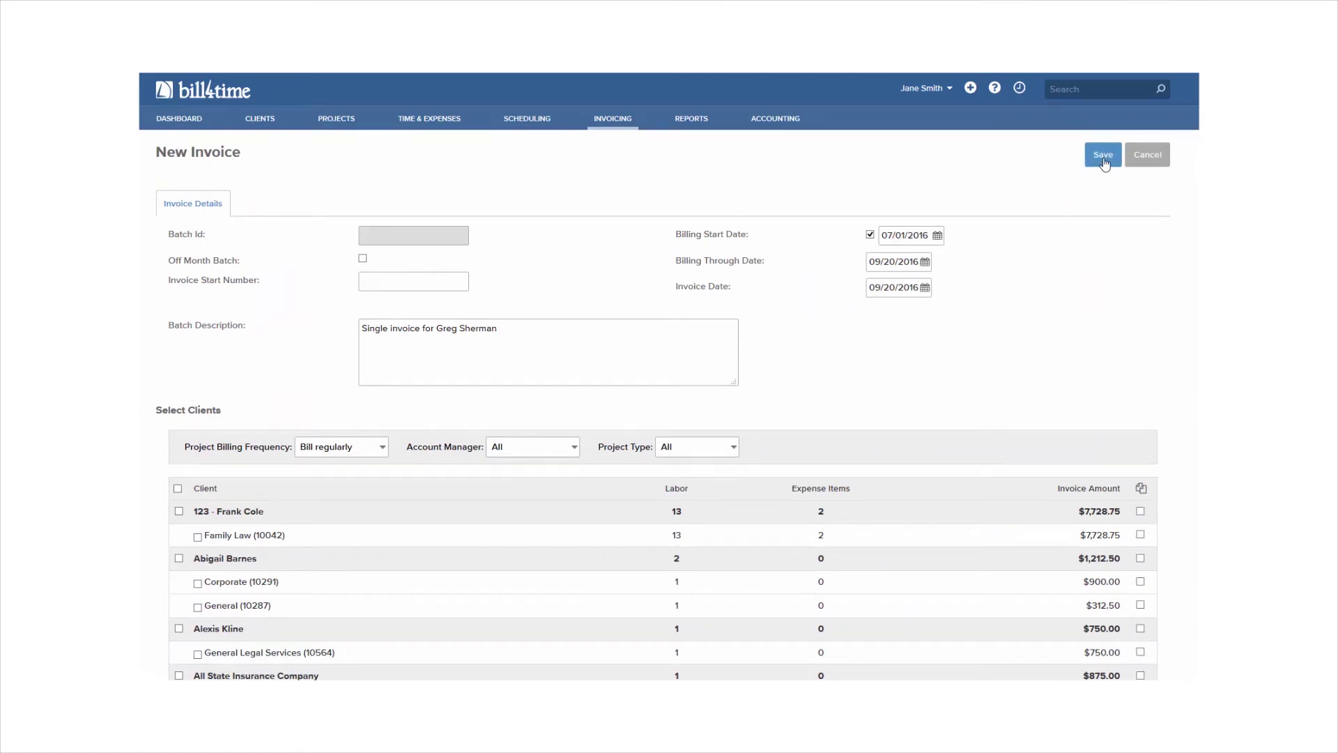
click(1104, 156)
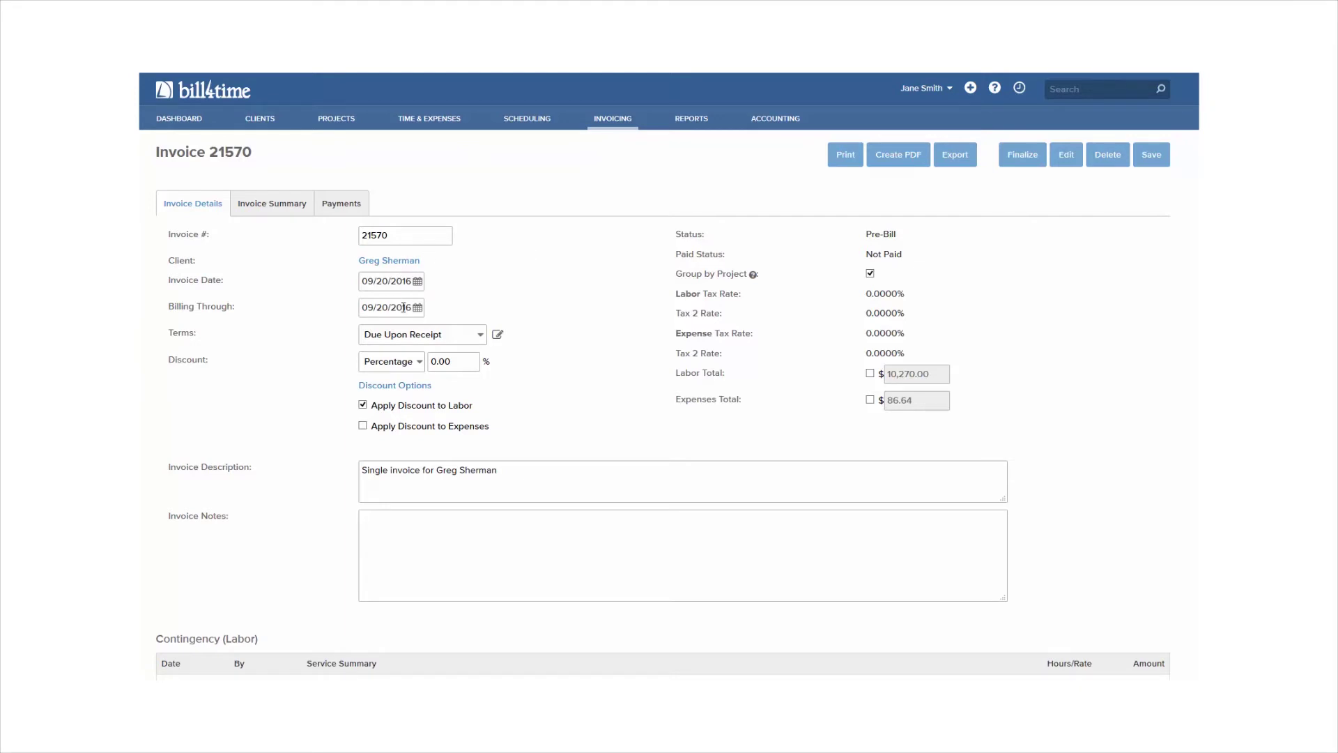
click(407, 364)
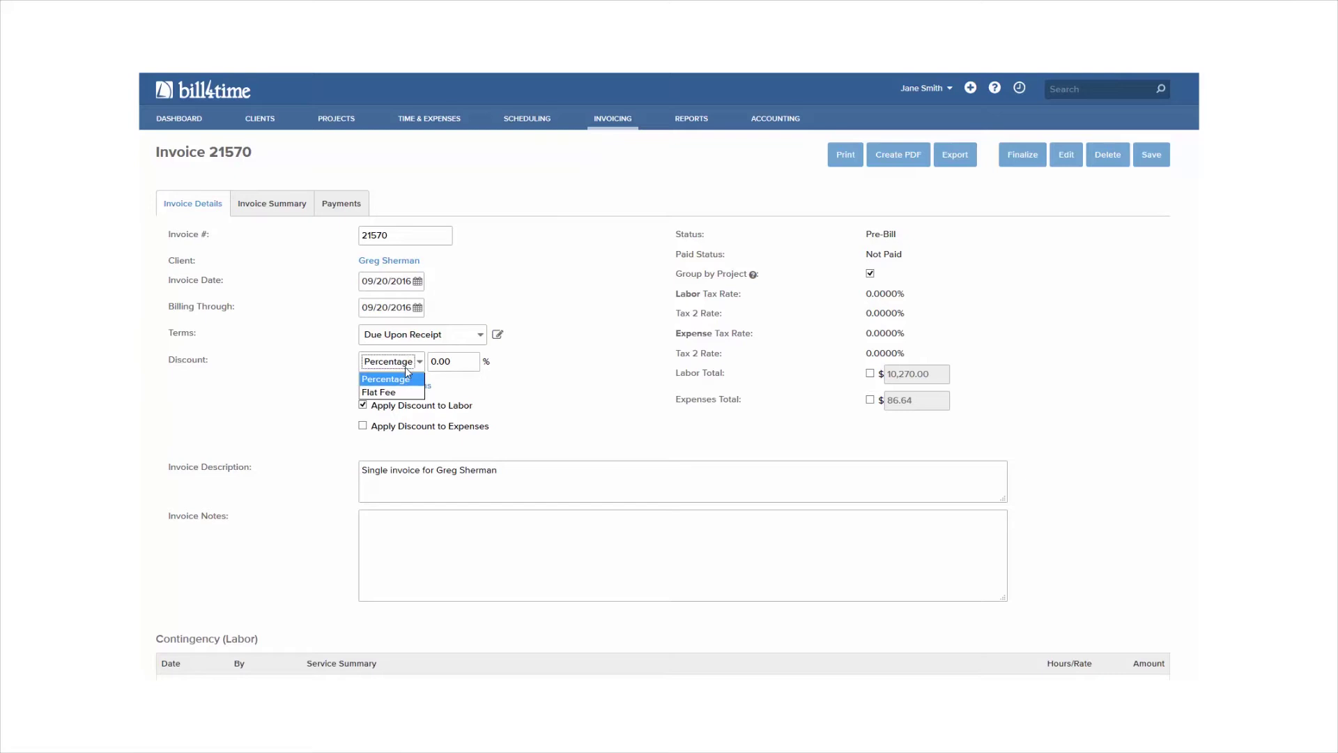
click(406, 369)
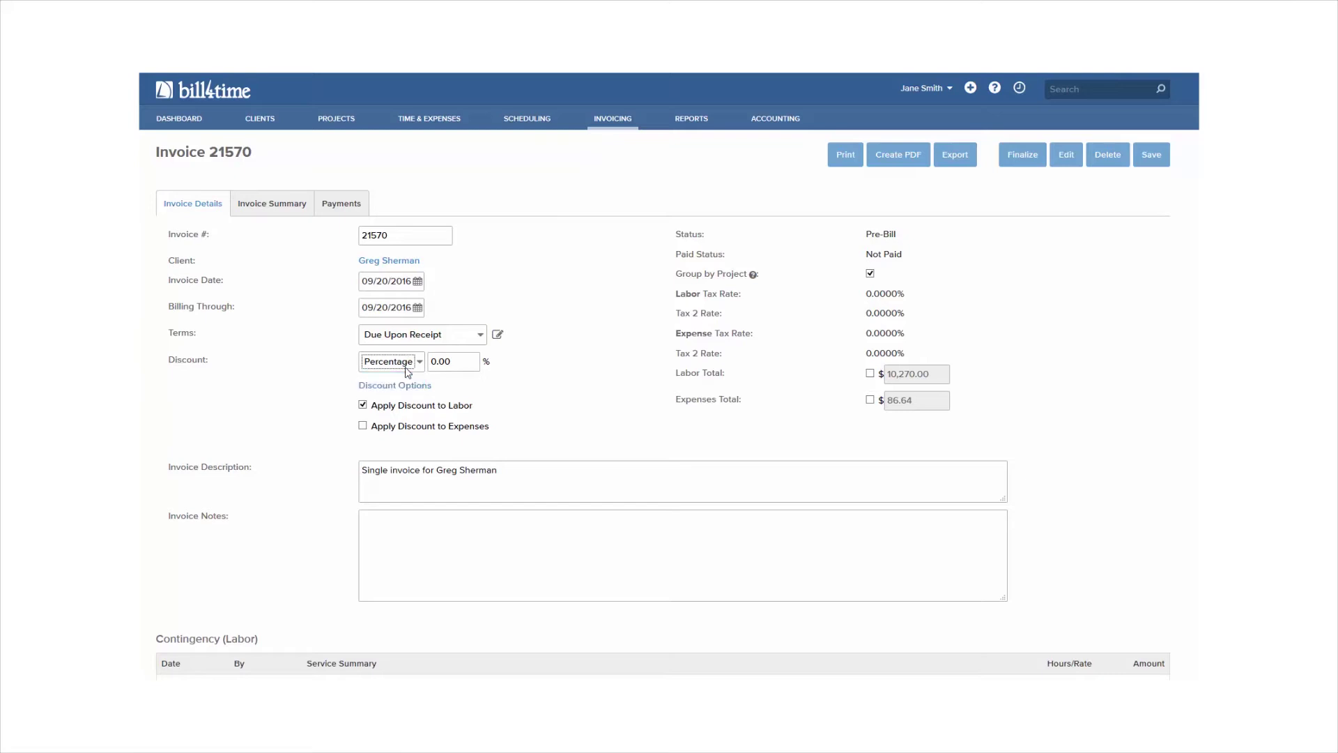
click(486, 413)
Step: Change the 07/14/2016 Draft time entry's labor time from 3.25 to 3.5 hours
scroll(547, 563, down, 3)
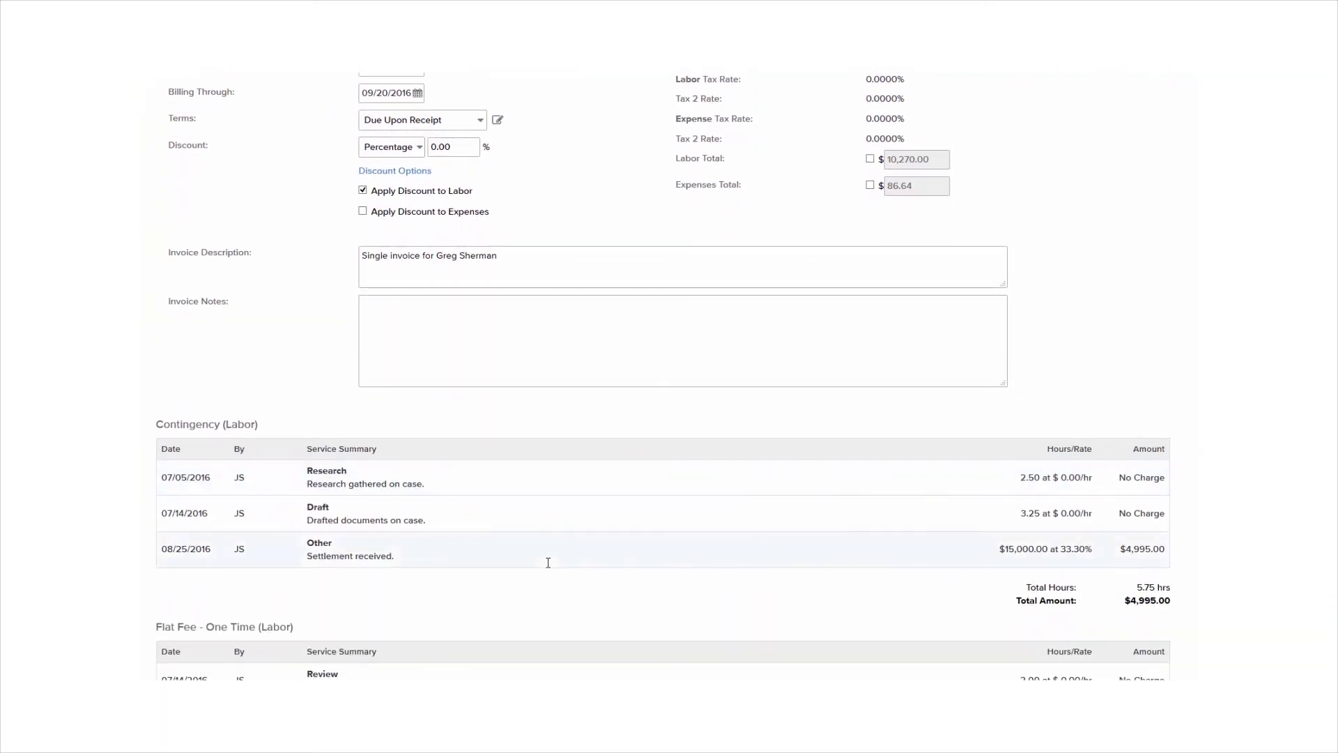
scroll(548, 563, down, 2)
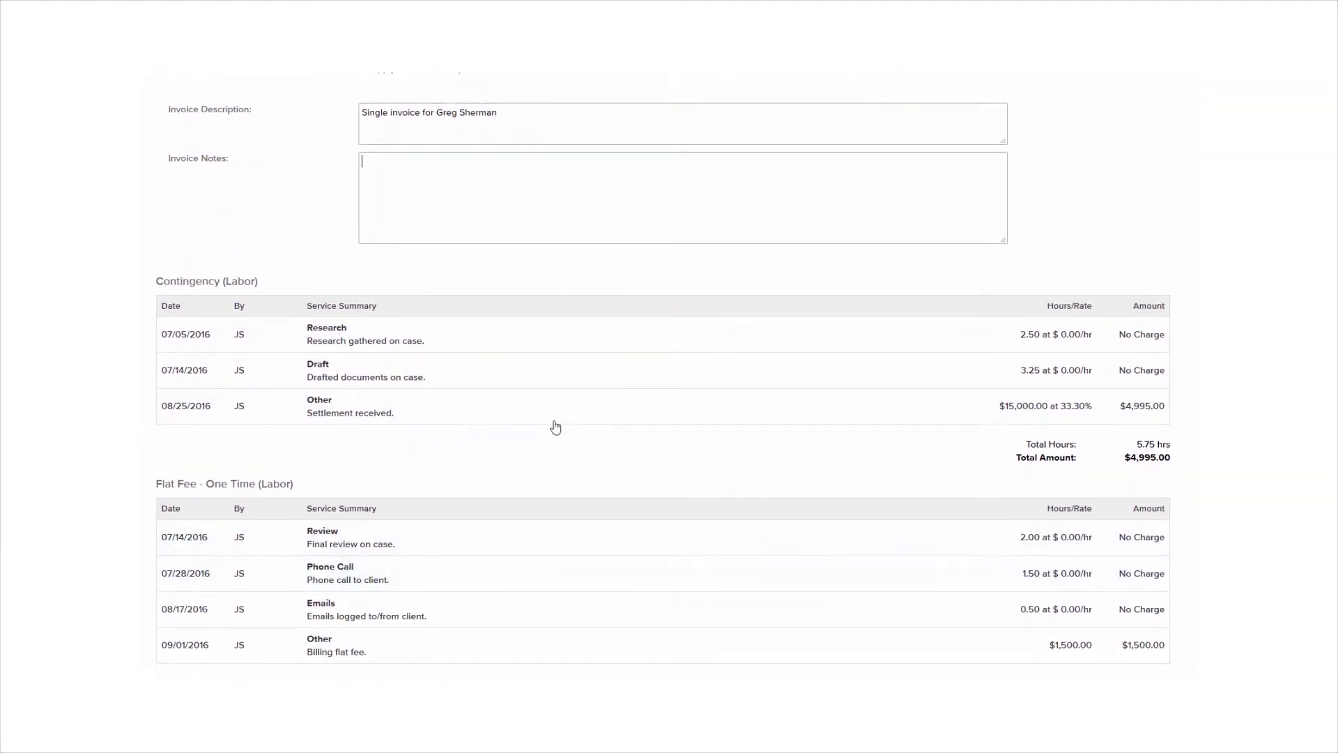
click(562, 371)
click(684, 417)
key(BackSpace)
key(BackSpace)
text(5)
click(516, 541)
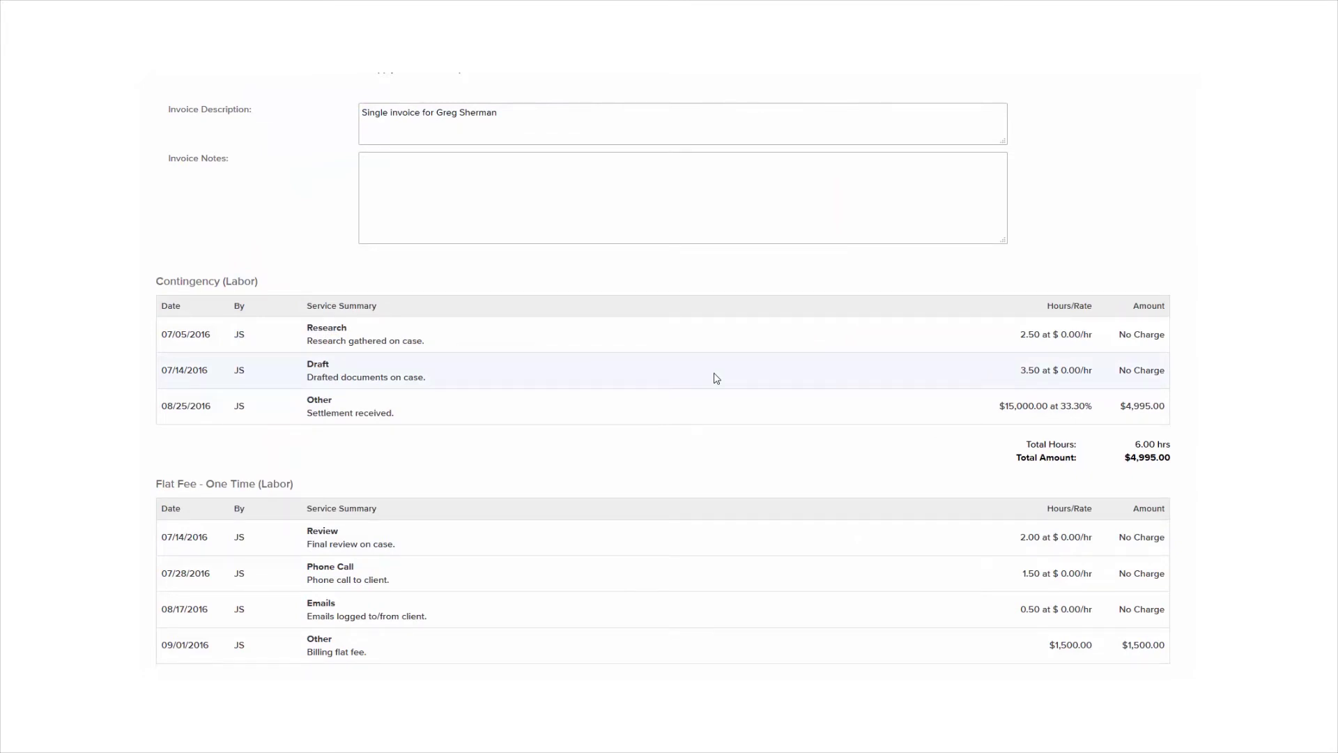
scroll(713, 377, up, 5)
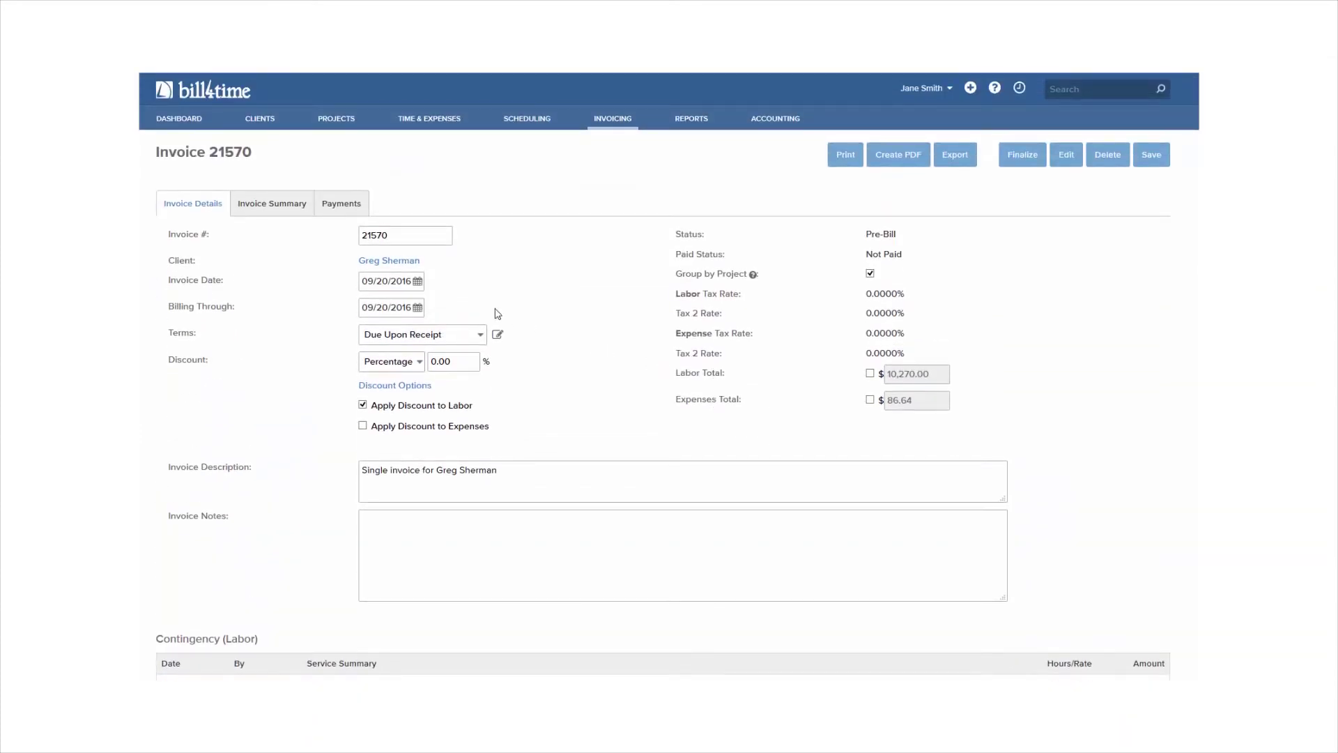
Step: Check the invoice's summary totals and payments, then finalize it
click(281, 214)
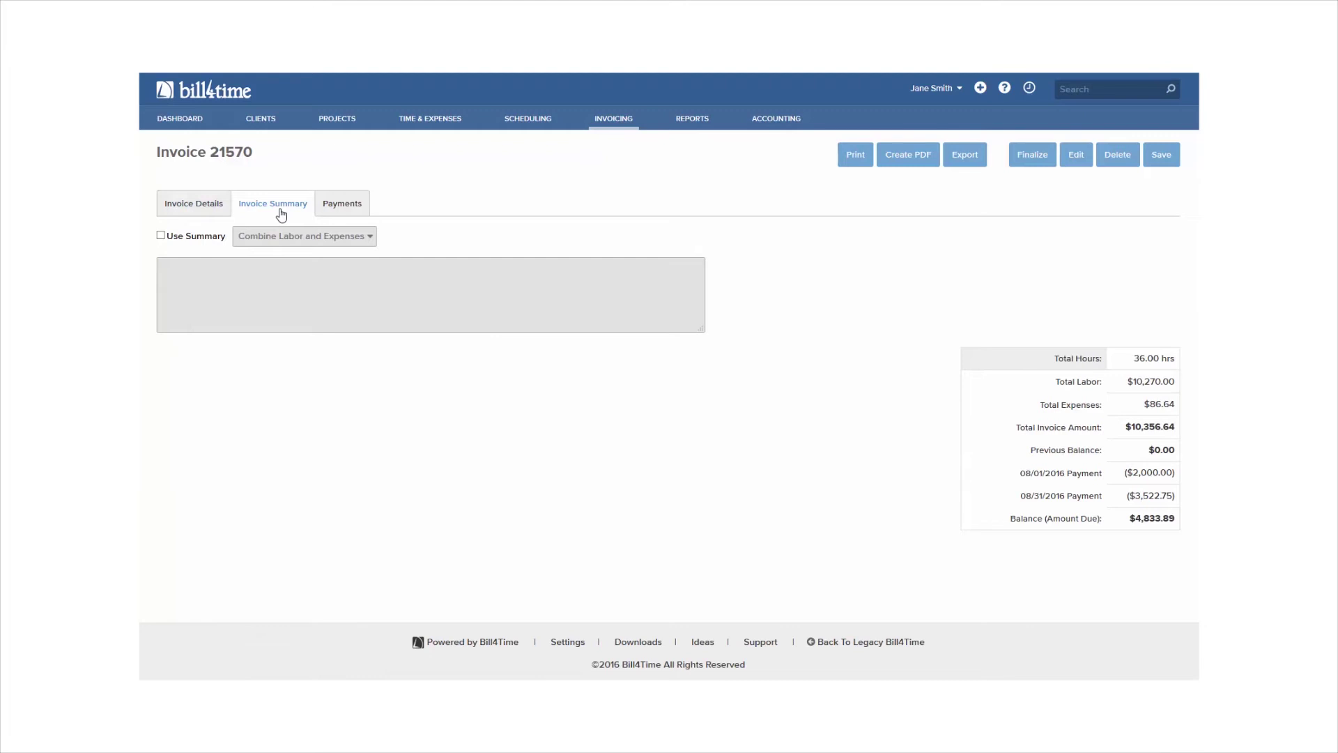
click(344, 215)
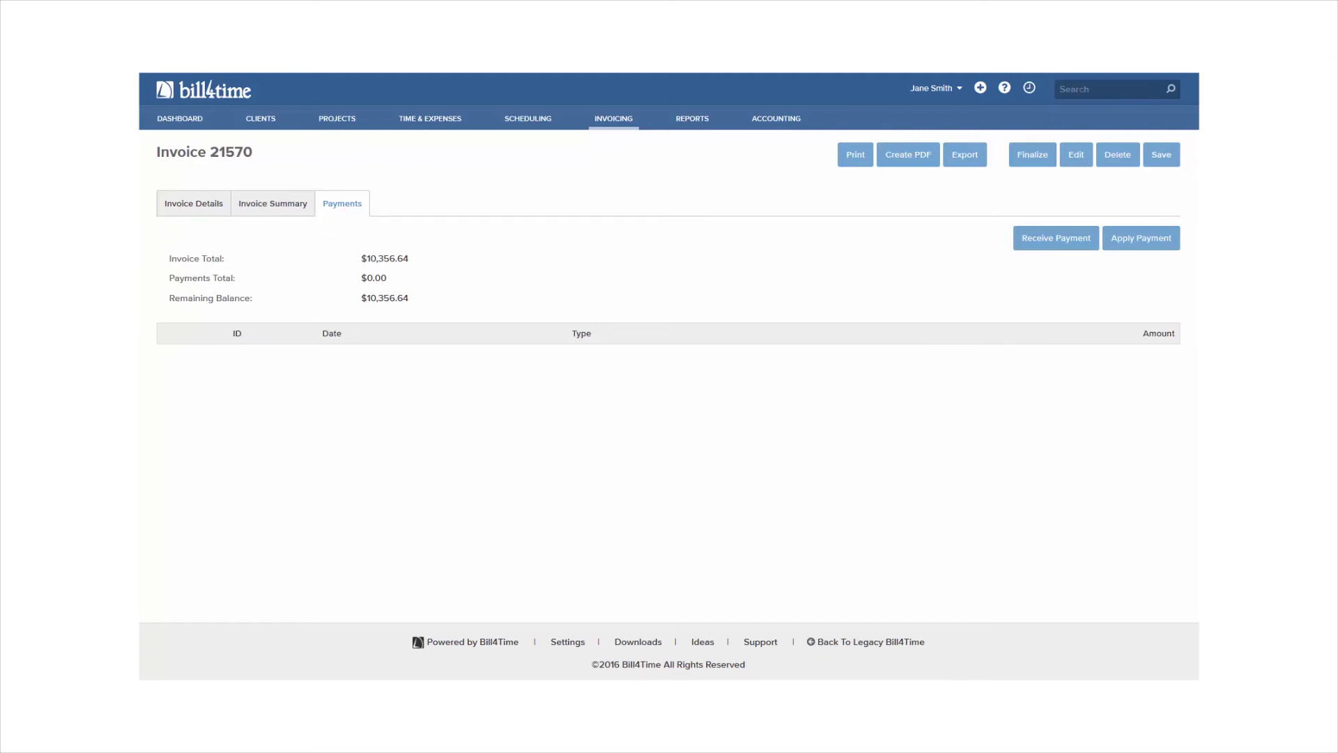
click(1033, 155)
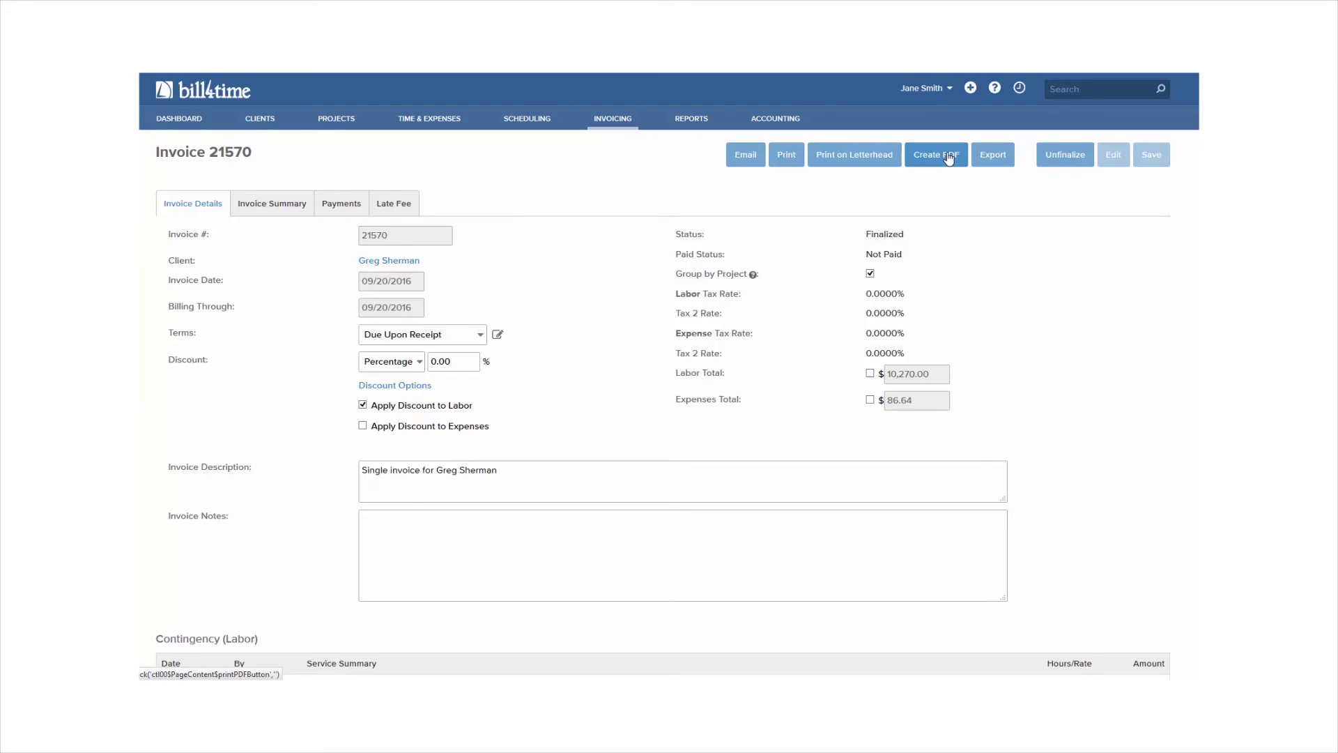
Step: Create the invoice PDF and bring up the Email Invoice form
click(949, 157)
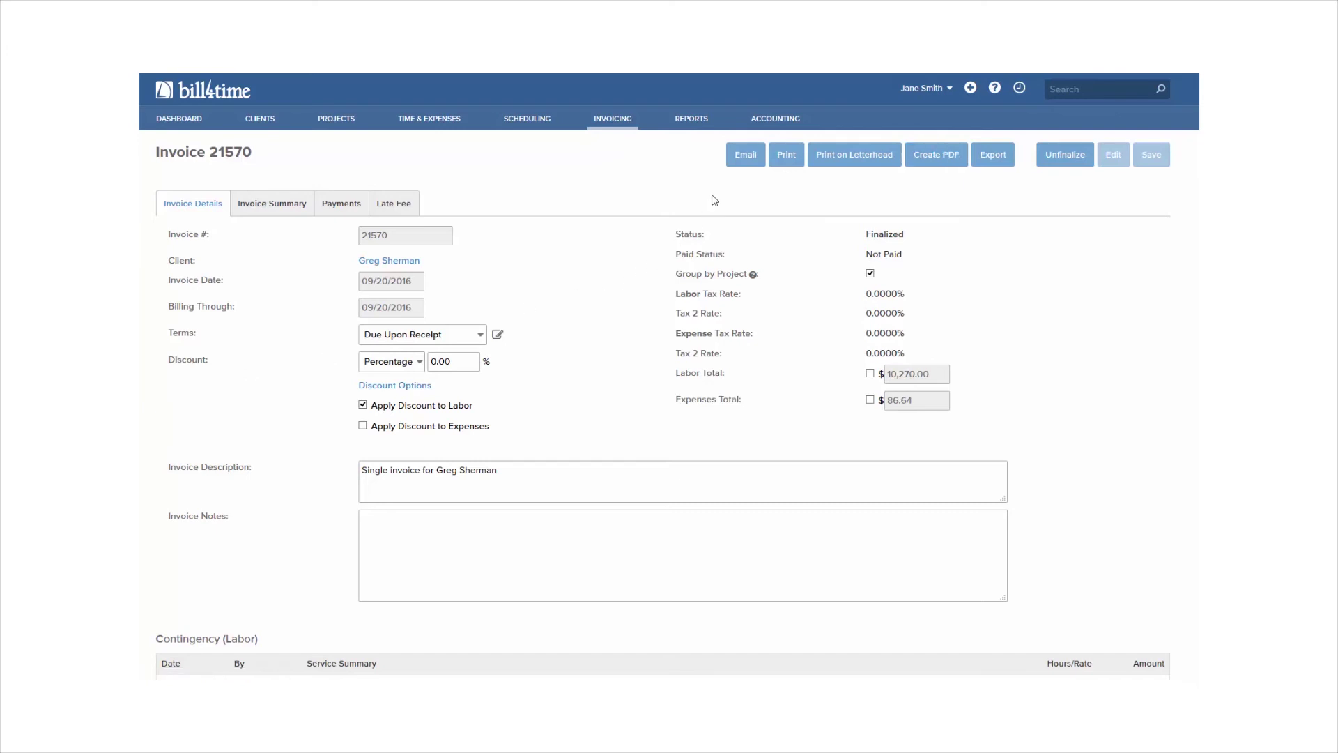
click(744, 162)
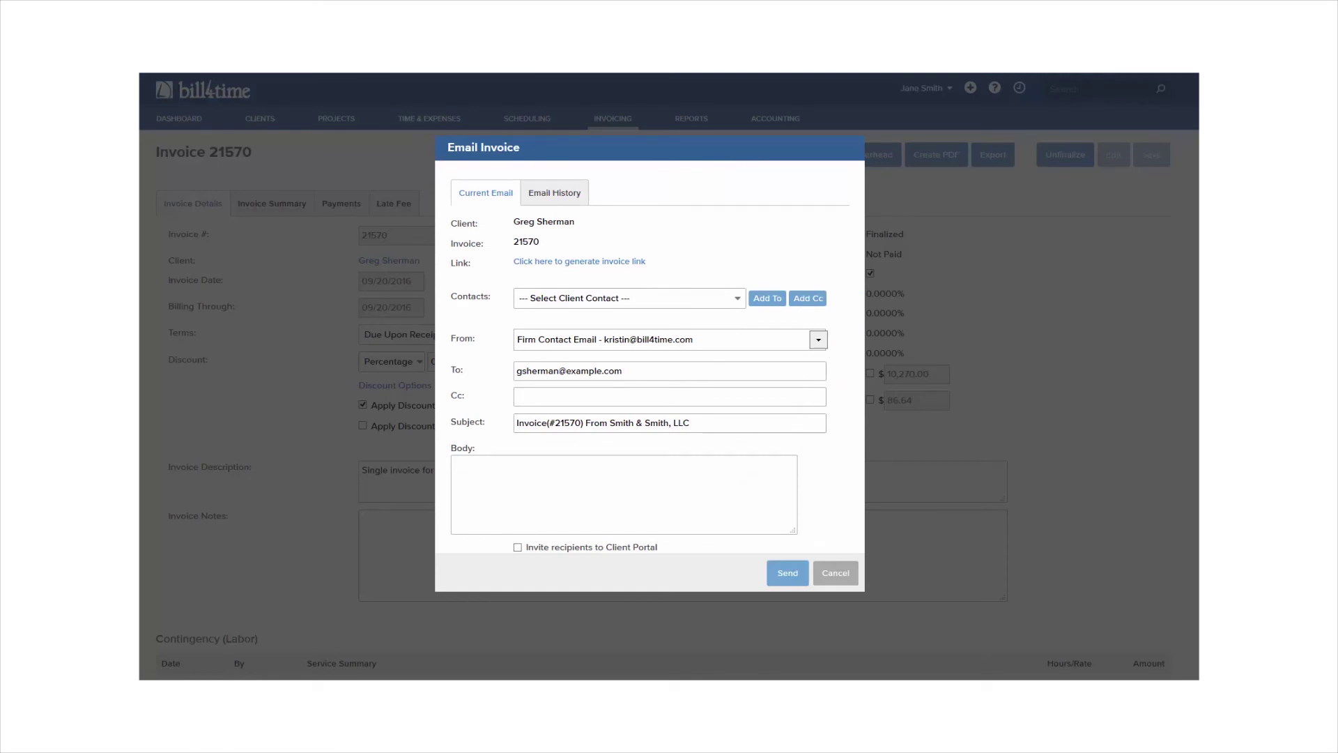
Step: Generate the invoice's online link and cancel the email without sending
click(541, 263)
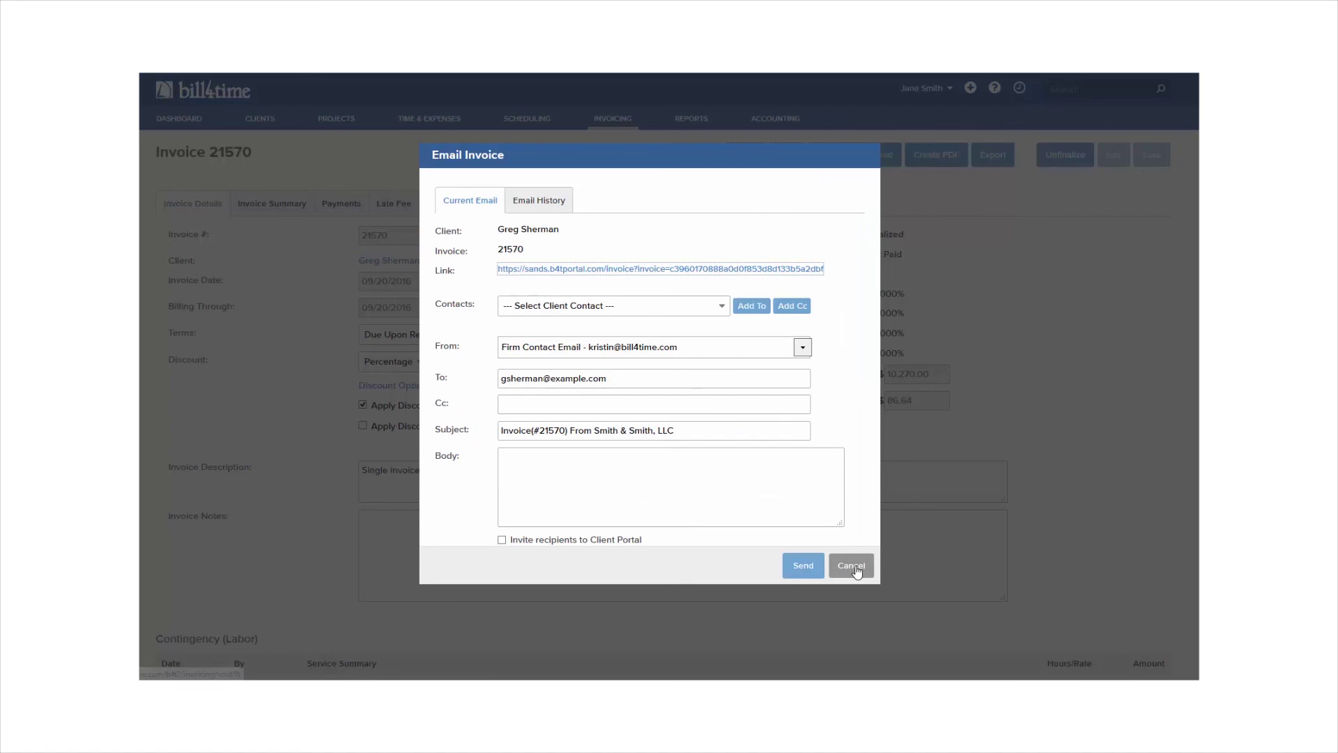
click(857, 572)
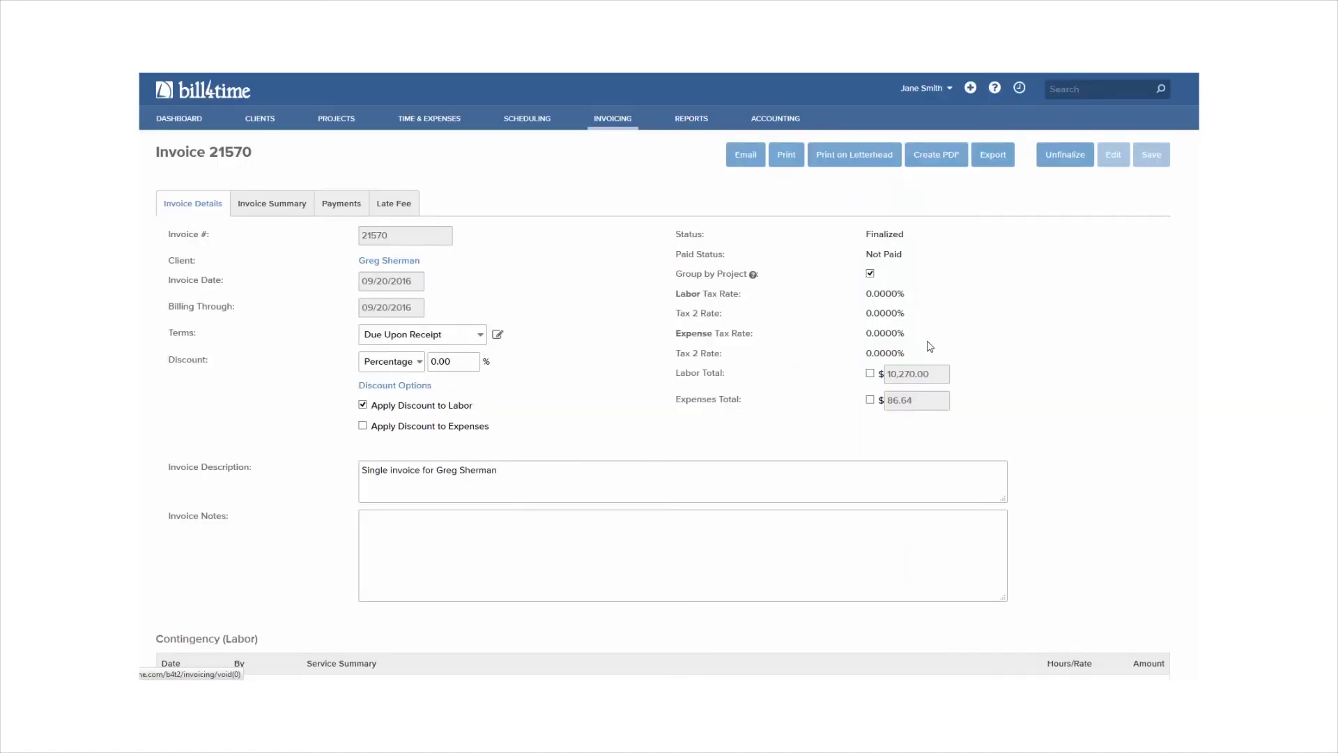
Step: Unfinalize the invoice back to Pre-Bill and delete it, confirming with OK
click(1054, 162)
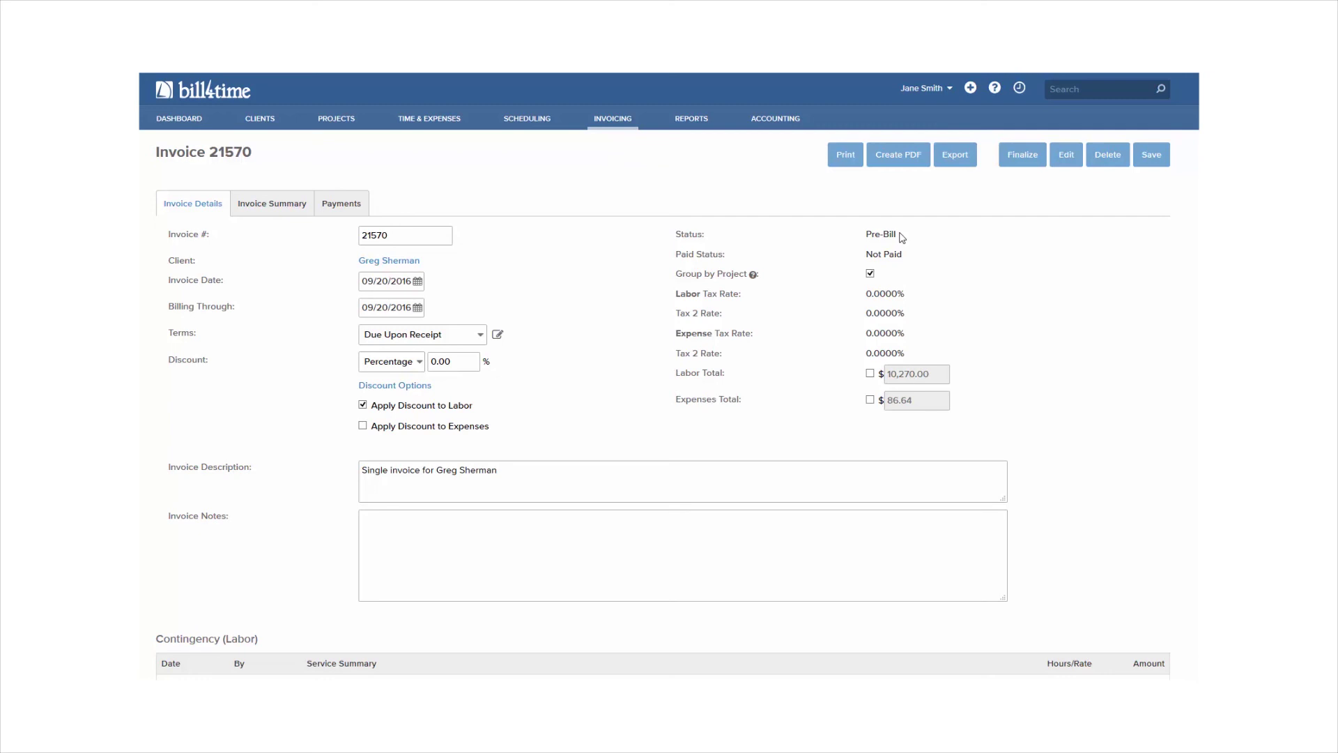
click(1089, 166)
click(664, 319)
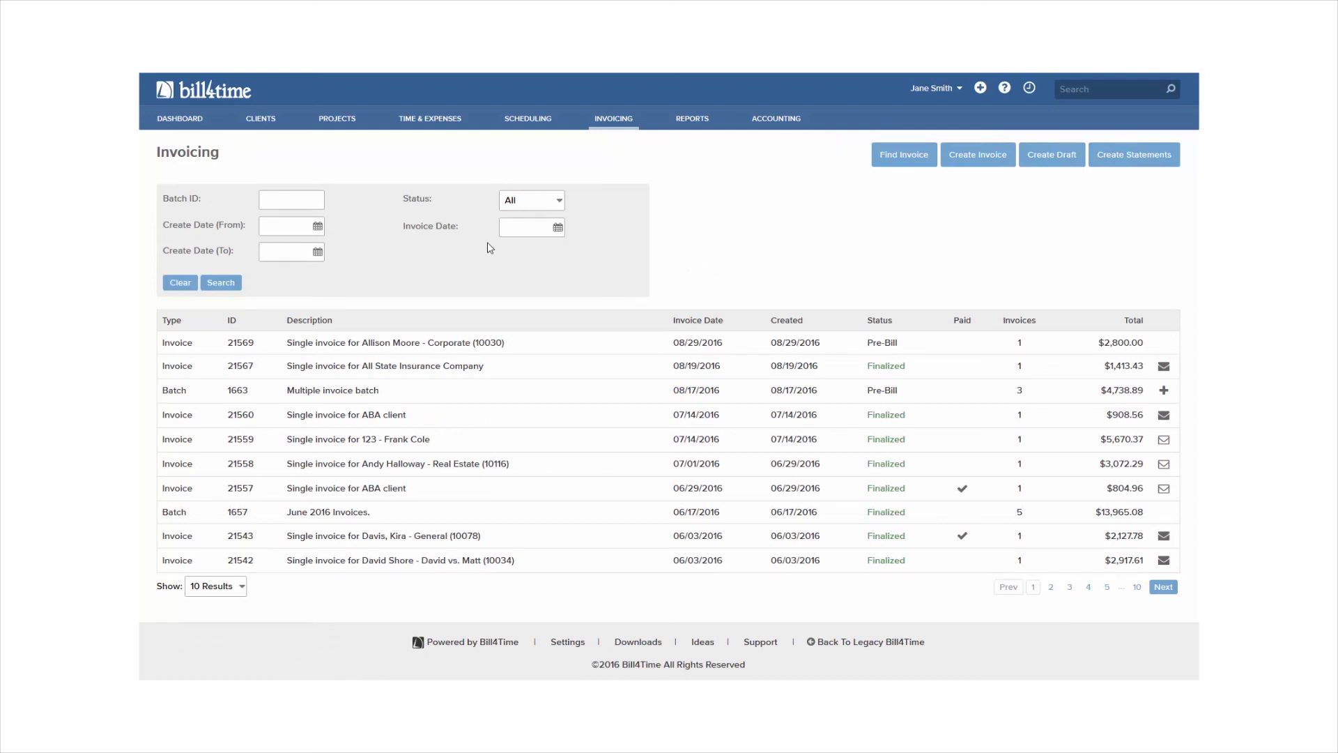
Step: Return to the firm's Dashboard
click(189, 122)
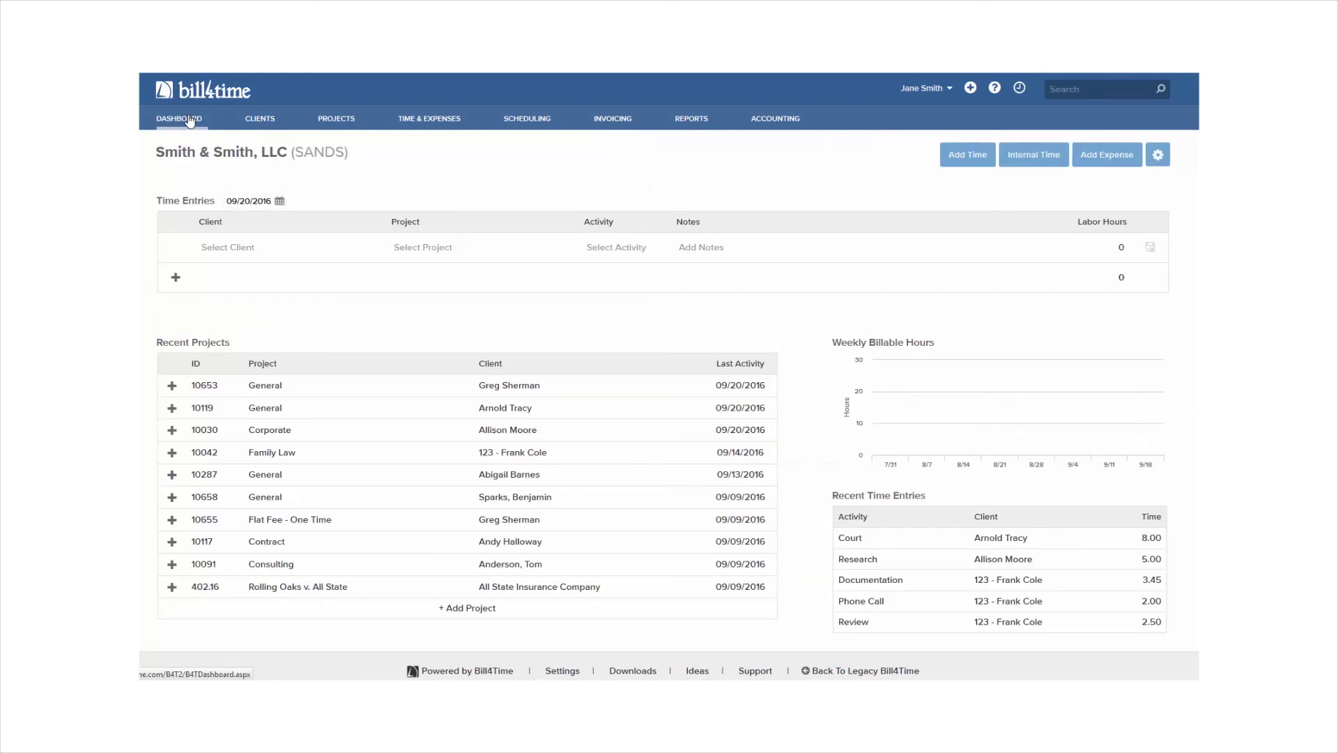